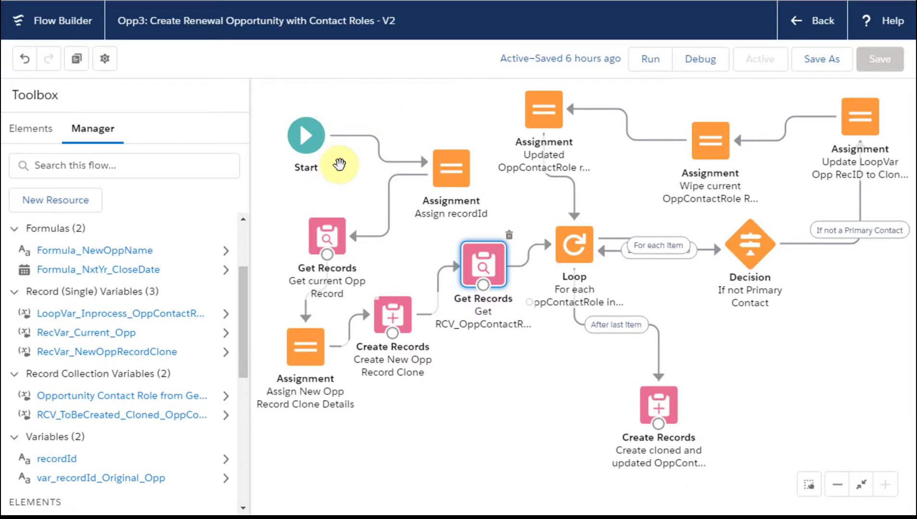
Step: Point out the flow's start, then review the opportunity-clone creation settings and close them unchanged
{"action": "left_click", "coordinate": [344, 137]}
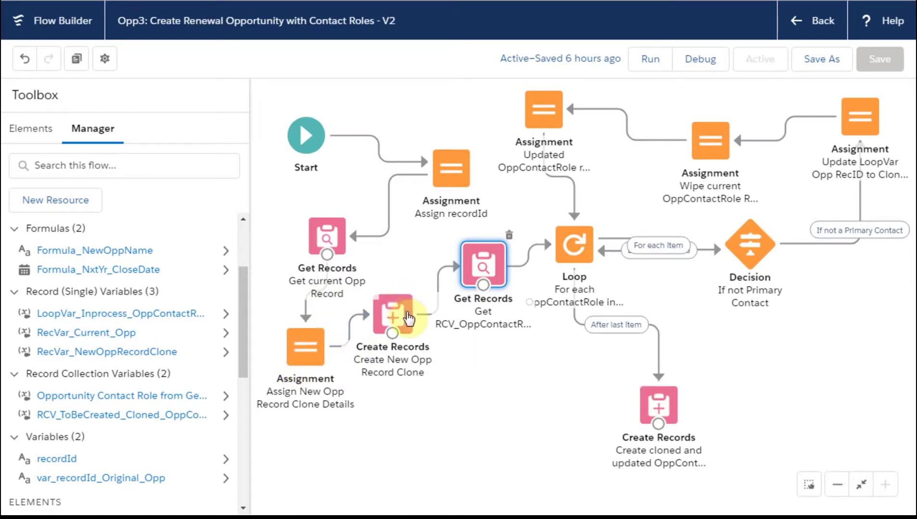
{"action": "double_click", "coordinate": [406, 318]}
{"action": "scroll", "coordinate": [488, 359], "scroll_direction": "down", "scroll_amount": 1}
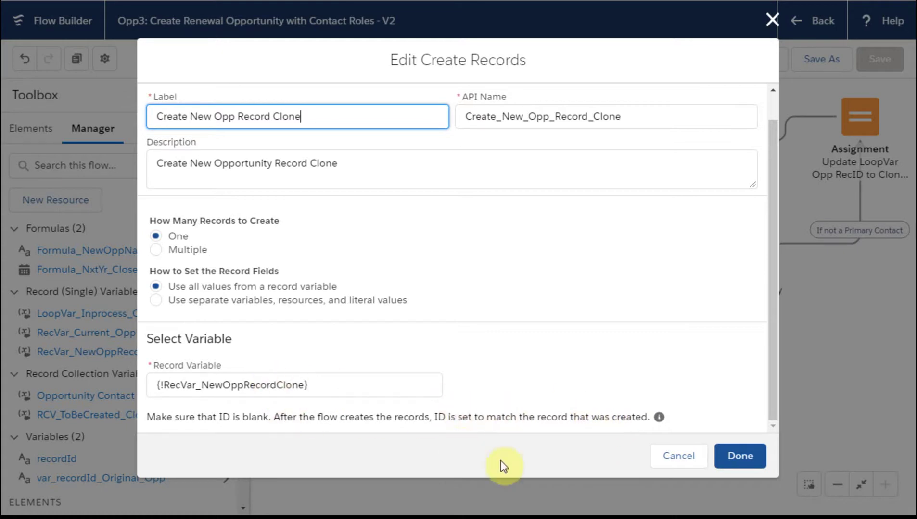
{"action": "left_click", "coordinate": [675, 459]}
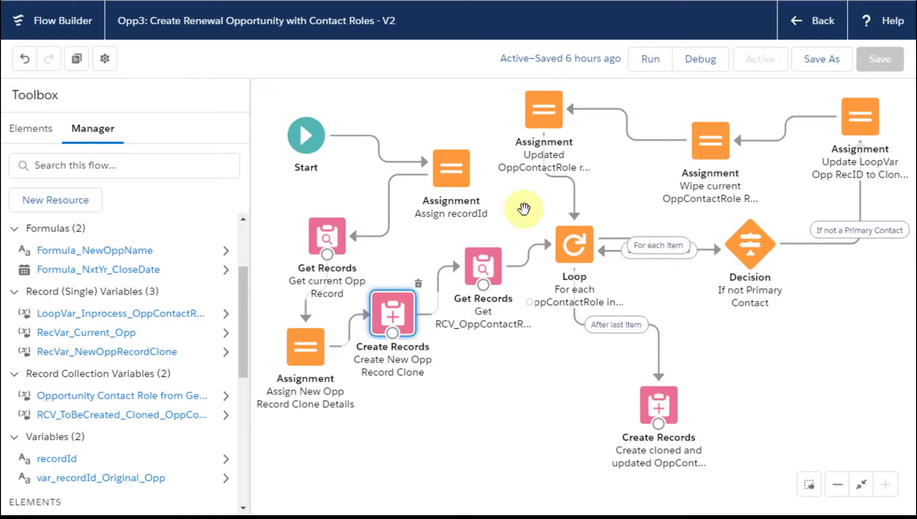
Step: Scroll through the Get Records contact-role lookup's settings and close them without changes
{"action": "double_click", "coordinate": [487, 268]}
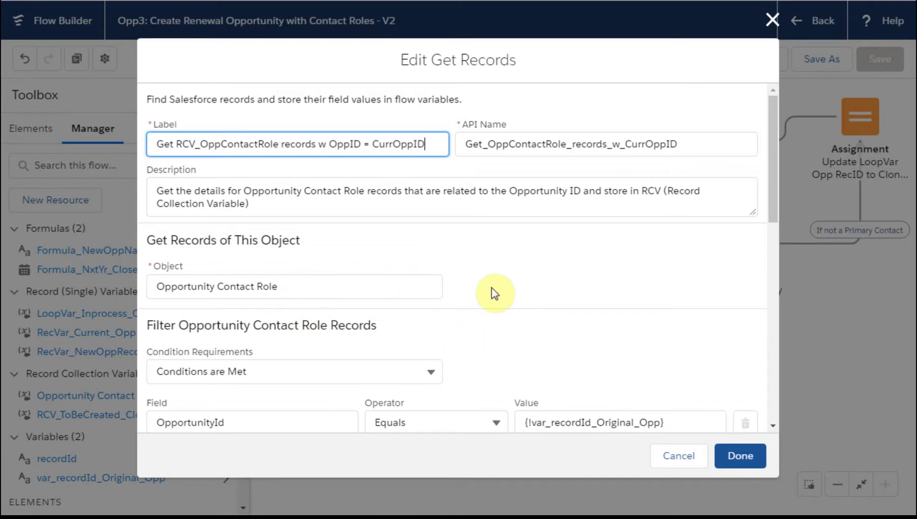
{"action": "scroll", "coordinate": [494, 293], "scroll_direction": "down", "scroll_amount": 3}
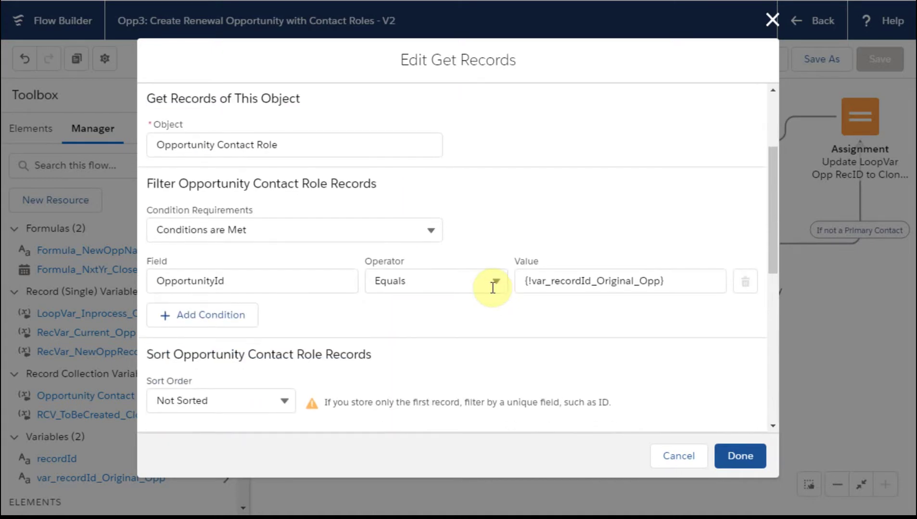
{"action": "scroll", "coordinate": [494, 288], "scroll_direction": "up", "scroll_amount": 3}
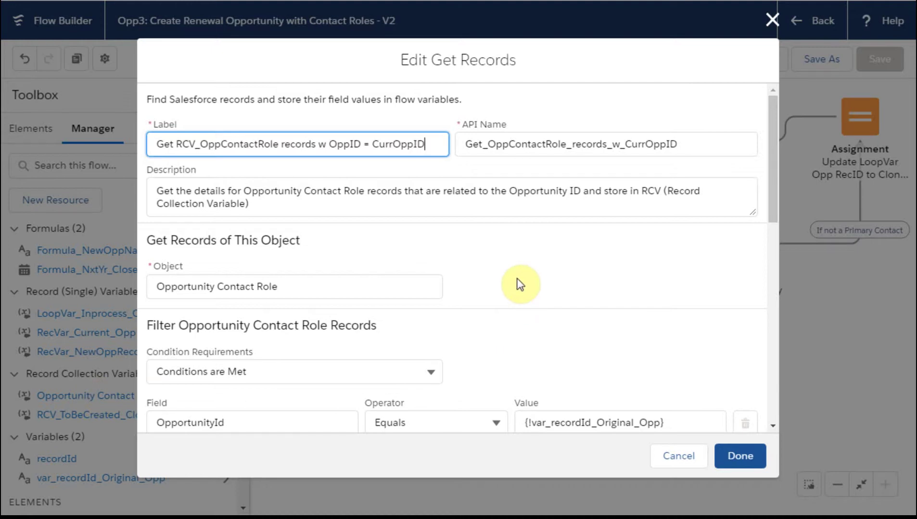
{"action": "scroll", "coordinate": [520, 285], "scroll_direction": "down", "scroll_amount": 2}
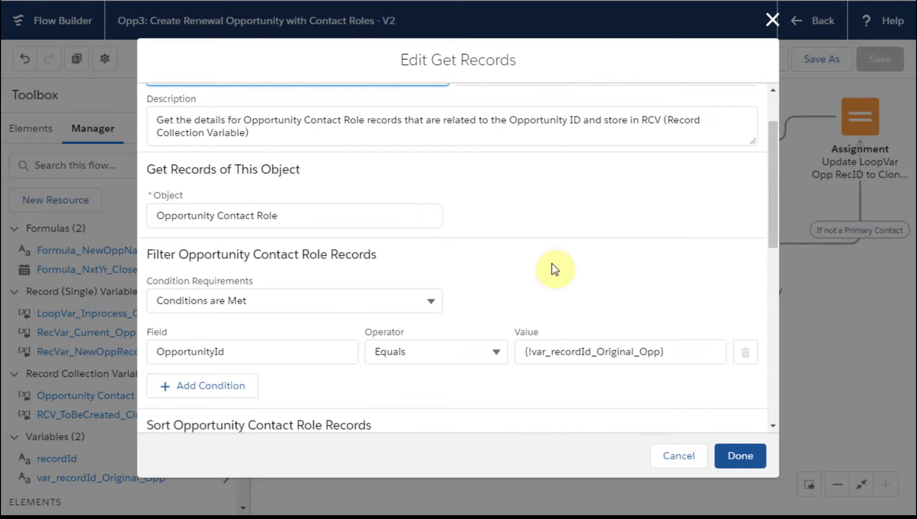
{"action": "scroll", "coordinate": [497, 315], "scroll_direction": "down", "scroll_amount": 2}
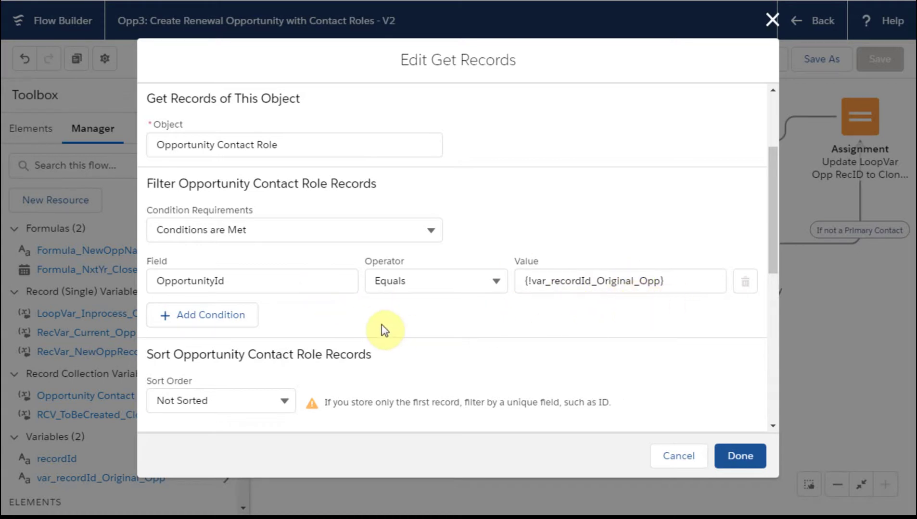
{"action": "scroll", "coordinate": [382, 328], "scroll_direction": "down", "scroll_amount": 2}
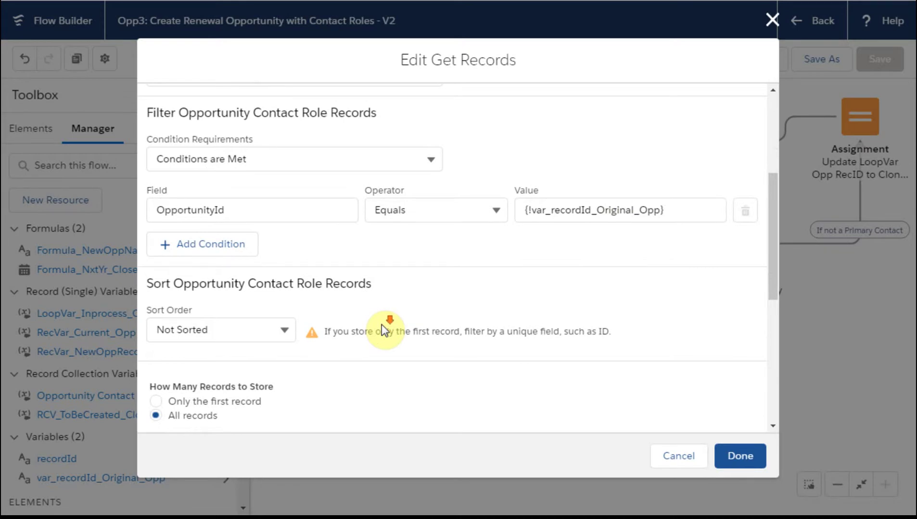
{"action": "scroll", "coordinate": [388, 332], "scroll_direction": "down", "scroll_amount": 2}
{"action": "scroll", "coordinate": [447, 371], "scroll_direction": "down", "scroll_amount": 6}
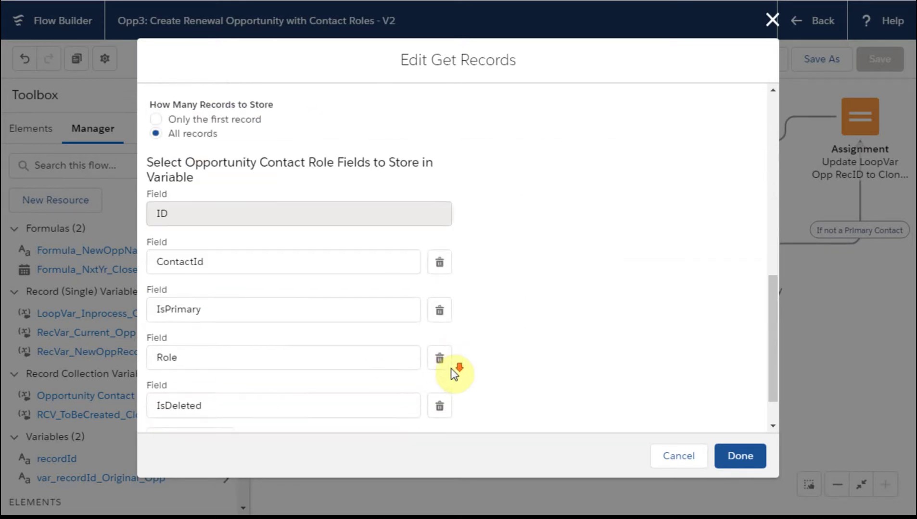
{"action": "scroll", "coordinate": [455, 375], "scroll_direction": "down", "scroll_amount": 2}
{"action": "scroll", "coordinate": [454, 374], "scroll_direction": "up", "scroll_amount": 4}
{"action": "scroll", "coordinate": [453, 375], "scroll_direction": "down", "scroll_amount": 4}
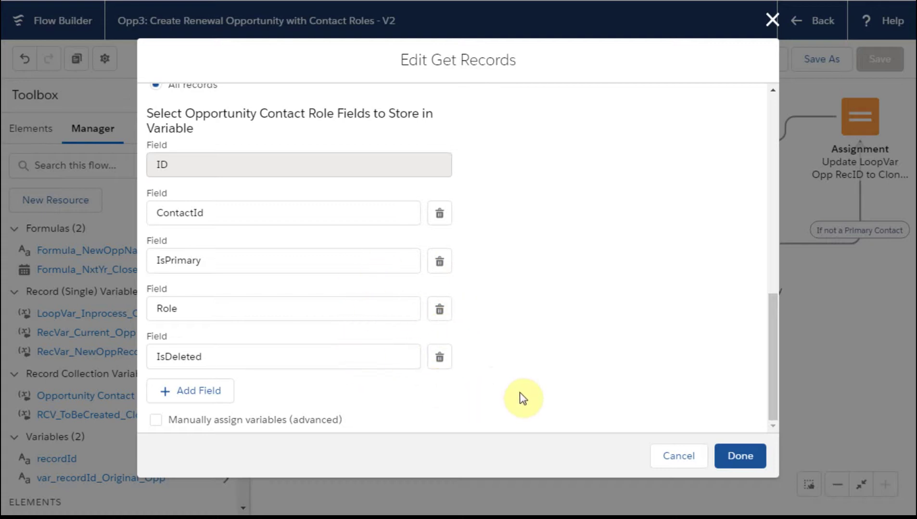
{"action": "left_click", "coordinate": [683, 462]}
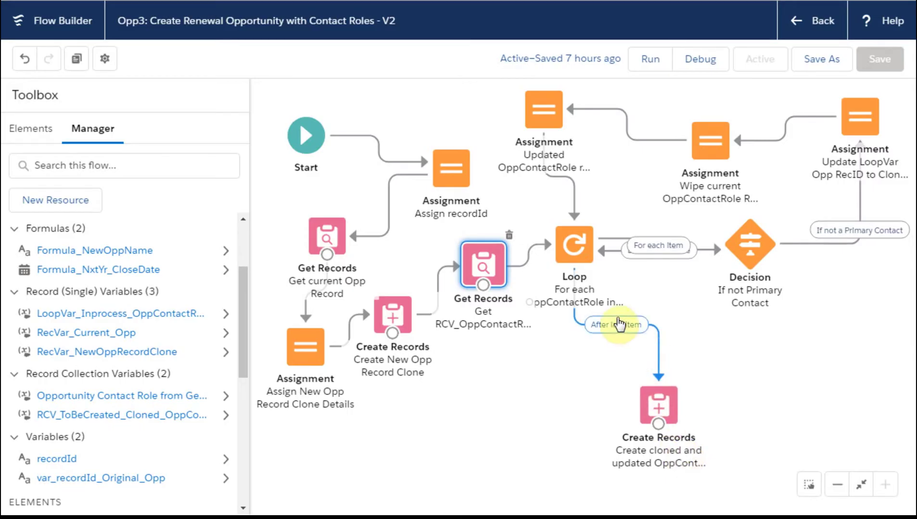
Step: Reopen and close the lookup settings, then bring up the contact-role loop's settings
{"action": "left_click", "coordinate": [56, 395]}
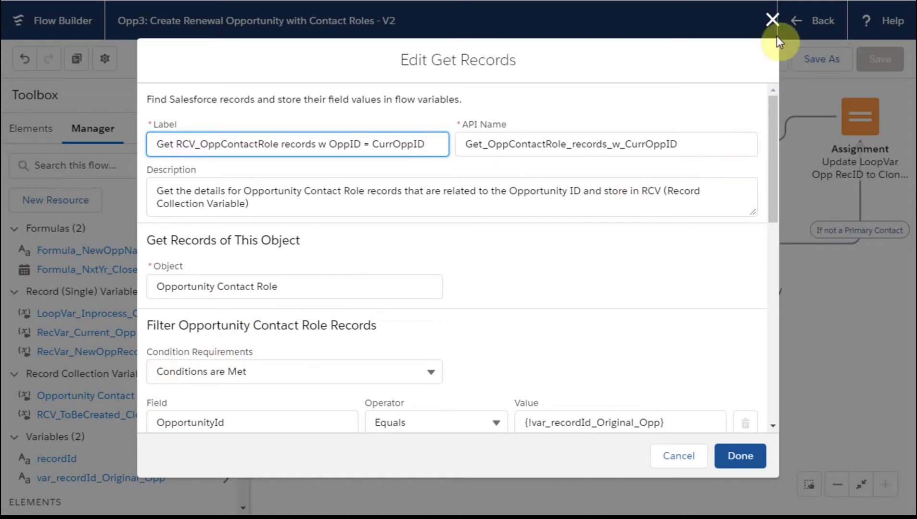
{"action": "left_click", "coordinate": [773, 23]}
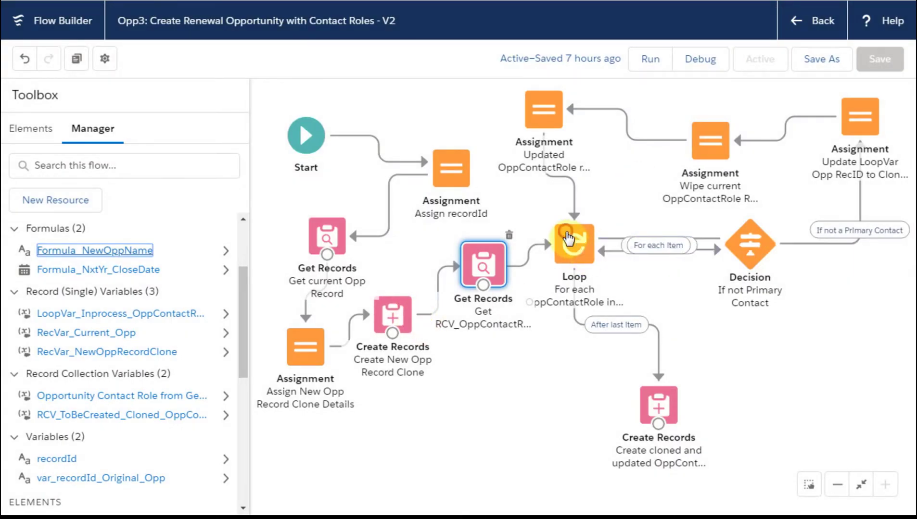
{"action": "left_click", "coordinate": [567, 236]}
{"action": "double_click", "coordinate": [567, 236]}
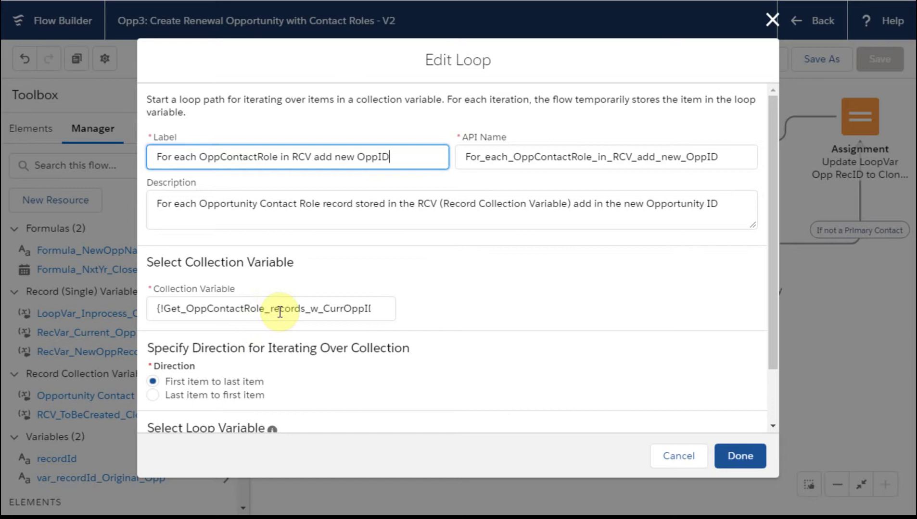
Step: Check the loop variable in the Edit Loop dialog and cancel without changes
{"action": "scroll", "coordinate": [483, 338], "scroll_direction": "down", "scroll_amount": 3}
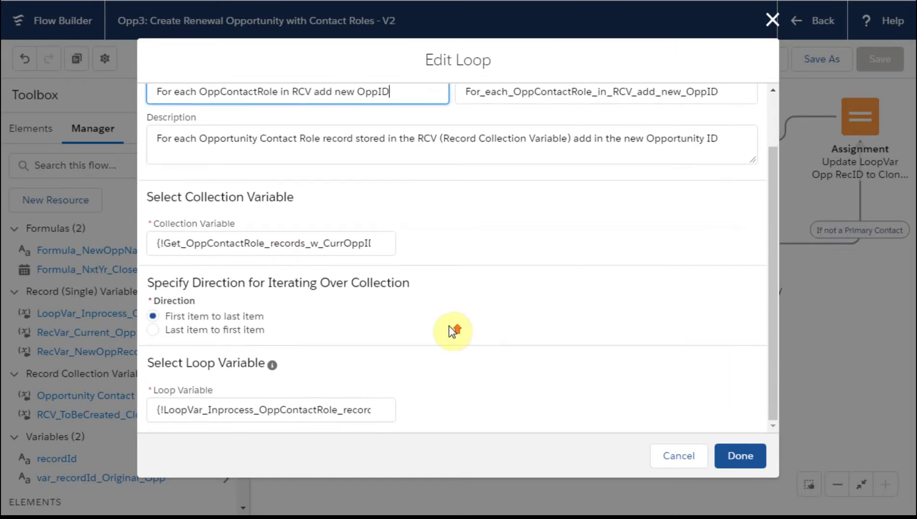
{"action": "scroll", "coordinate": [453, 331], "scroll_direction": "up", "scroll_amount": 3}
{"action": "scroll", "coordinate": [452, 331], "scroll_direction": "down", "scroll_amount": 3}
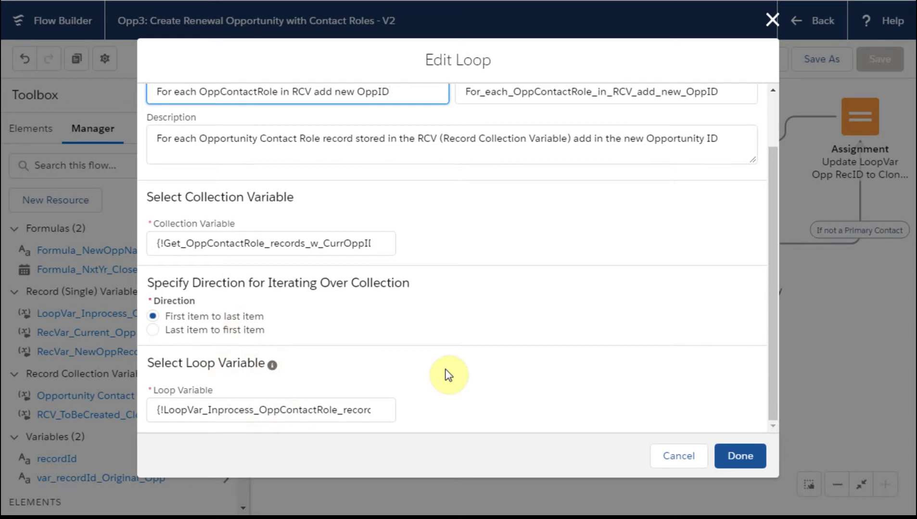
{"action": "left_click", "coordinate": [666, 459]}
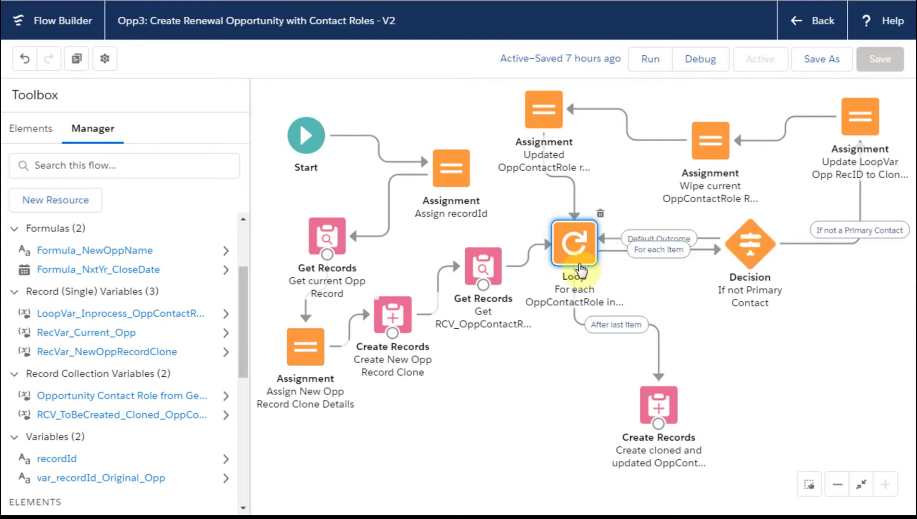
{"action": "double_click", "coordinate": [482, 274]}
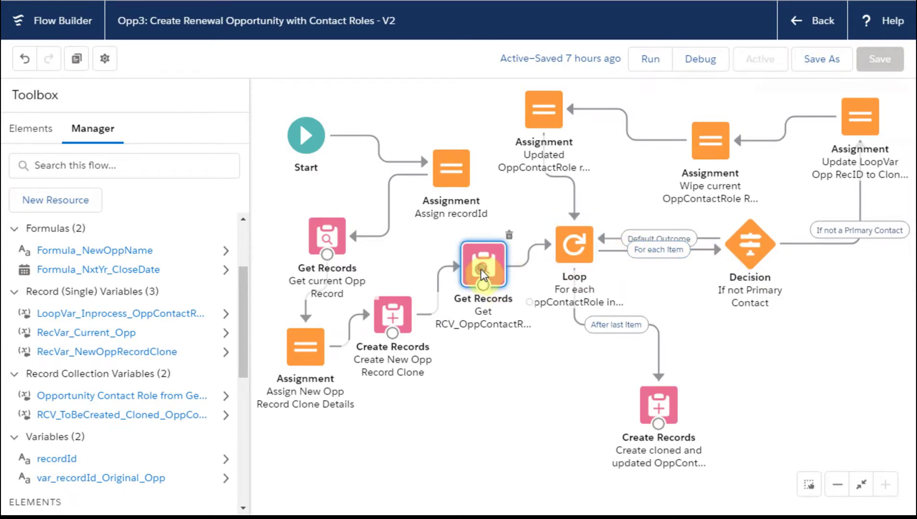
{"action": "scroll", "coordinate": [523, 318], "scroll_direction": "down", "scroll_amount": 8}
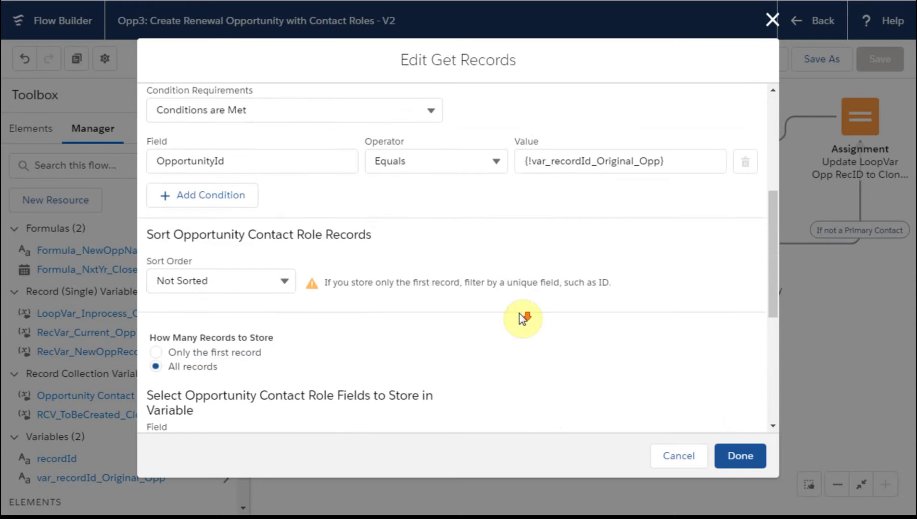
{"action": "scroll", "coordinate": [457, 344], "scroll_direction": "down", "scroll_amount": 3}
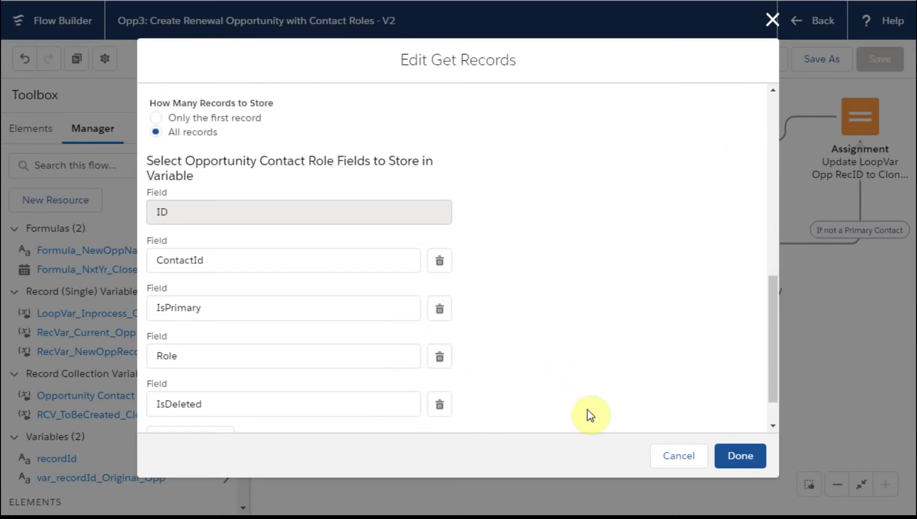
{"action": "left_click", "coordinate": [676, 457]}
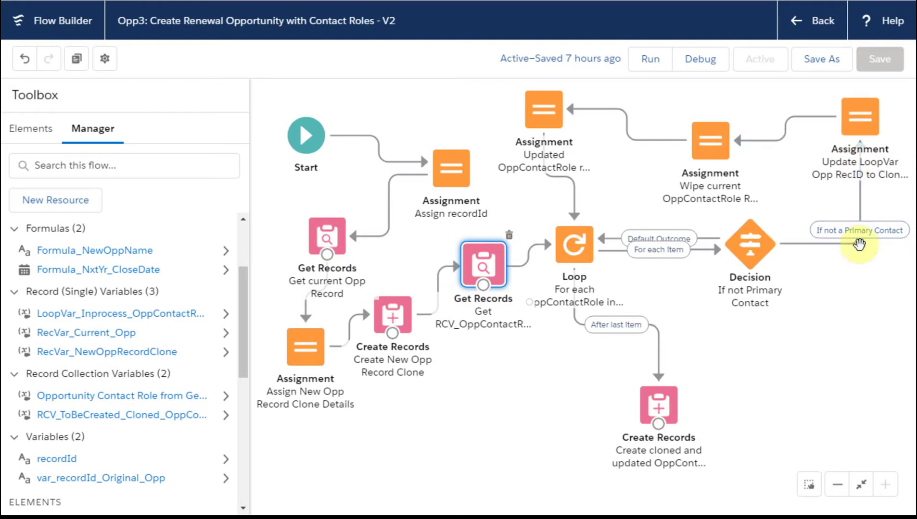
{"action": "double_click", "coordinate": [850, 119]}
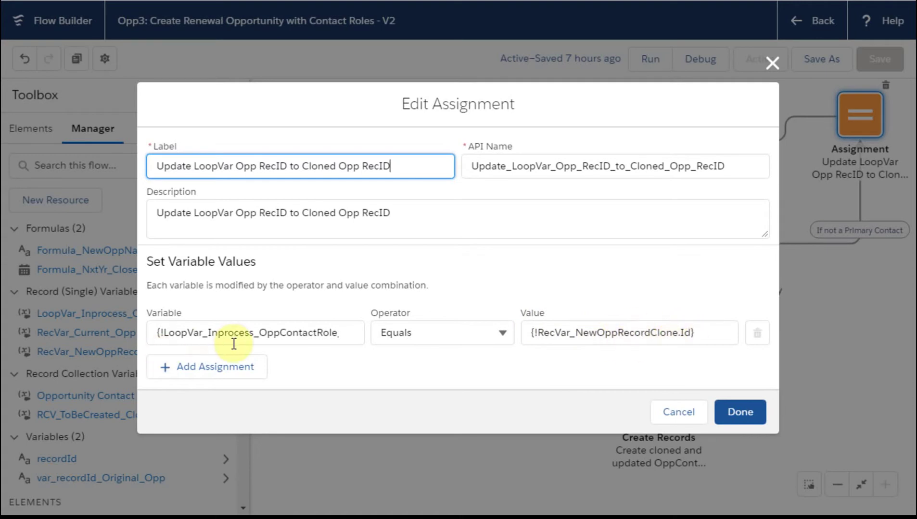
Step: Inspect the Update LoopVar Opp RecID assignment's variable suggestions and cancel unchanged
{"action": "left_click", "coordinate": [287, 333]}
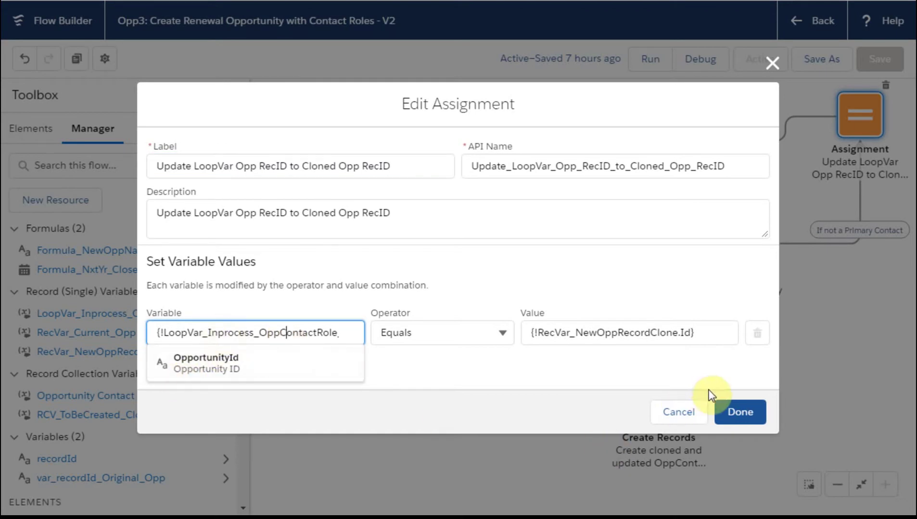
{"action": "left_click", "coordinate": [670, 412]}
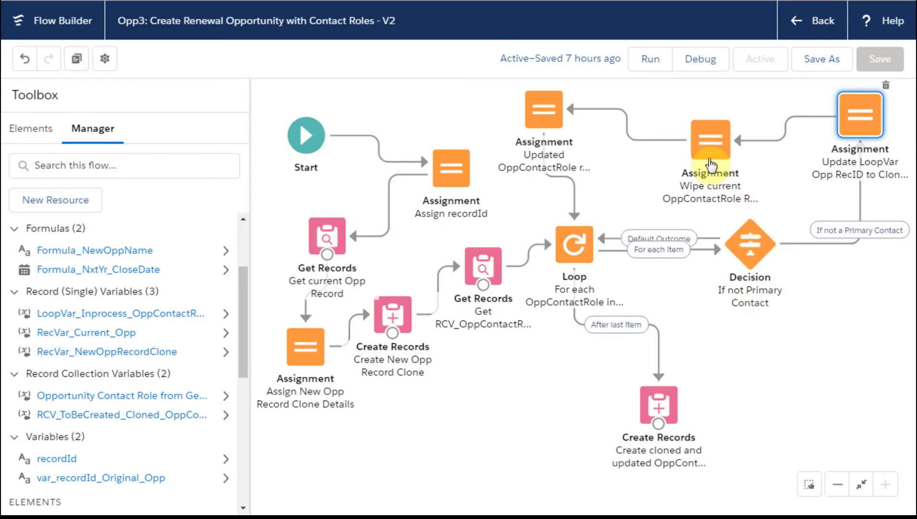
{"action": "double_click", "coordinate": [702, 144]}
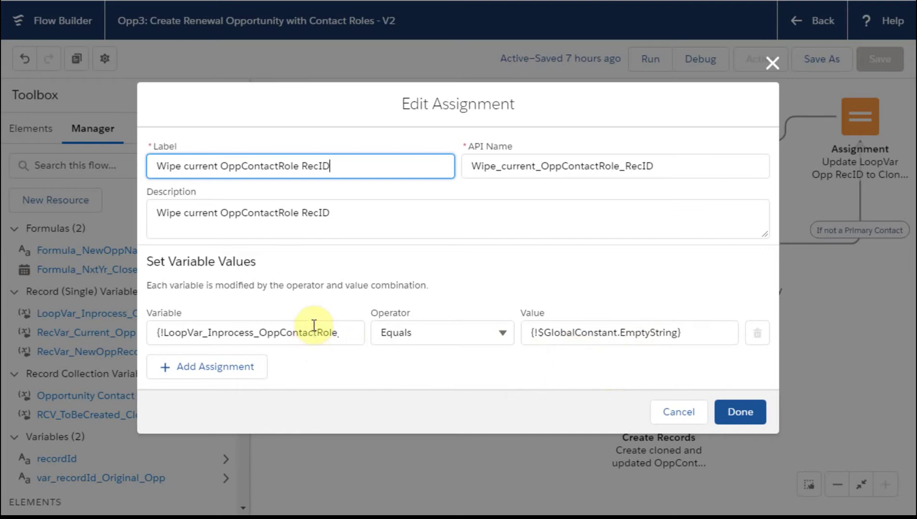
{"action": "left_click", "coordinate": [313, 333]}
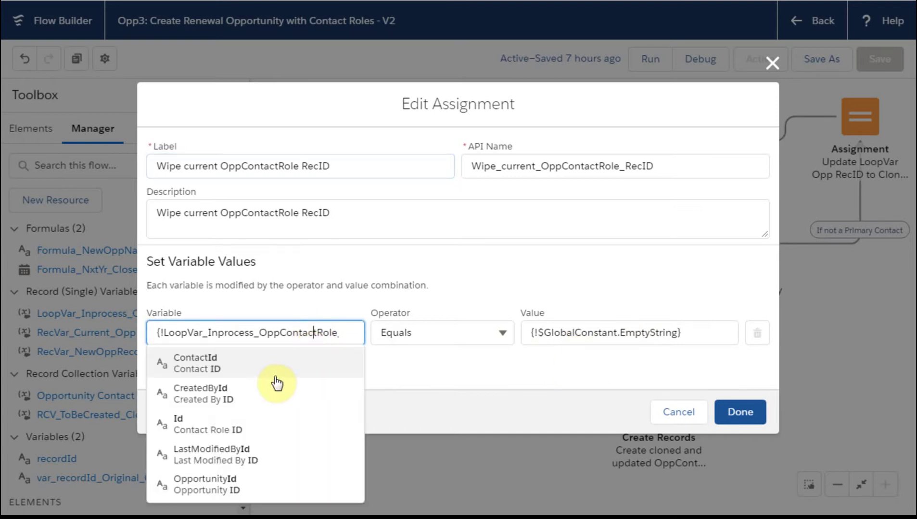
{"action": "left_click", "coordinate": [669, 412]}
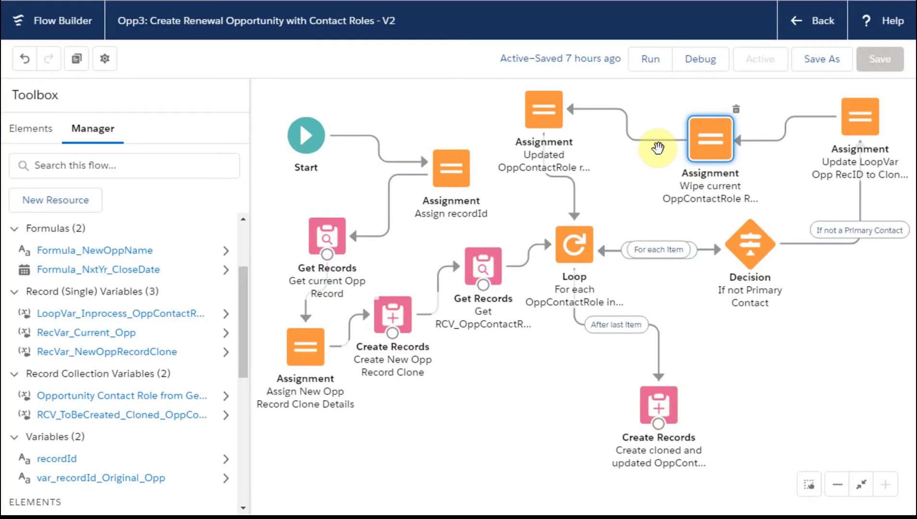
{"action": "double_click", "coordinate": [550, 108]}
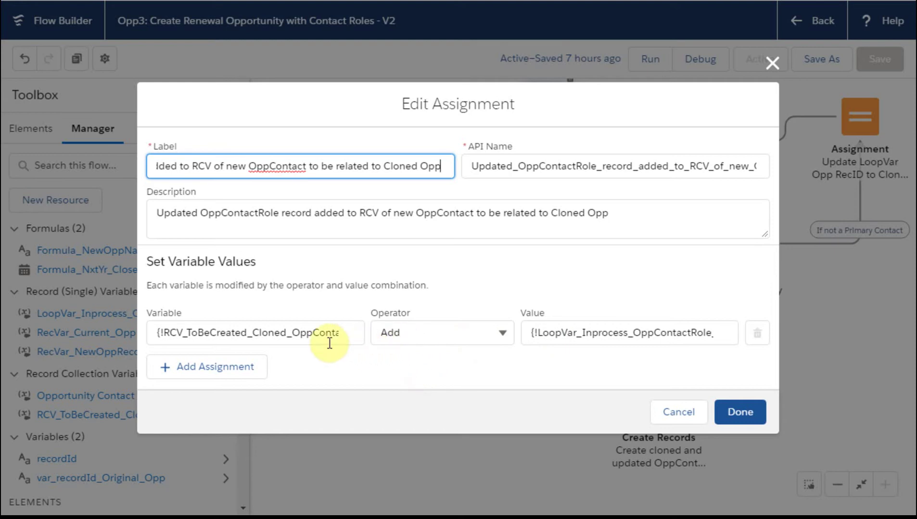
{"action": "left_click", "coordinate": [311, 341]}
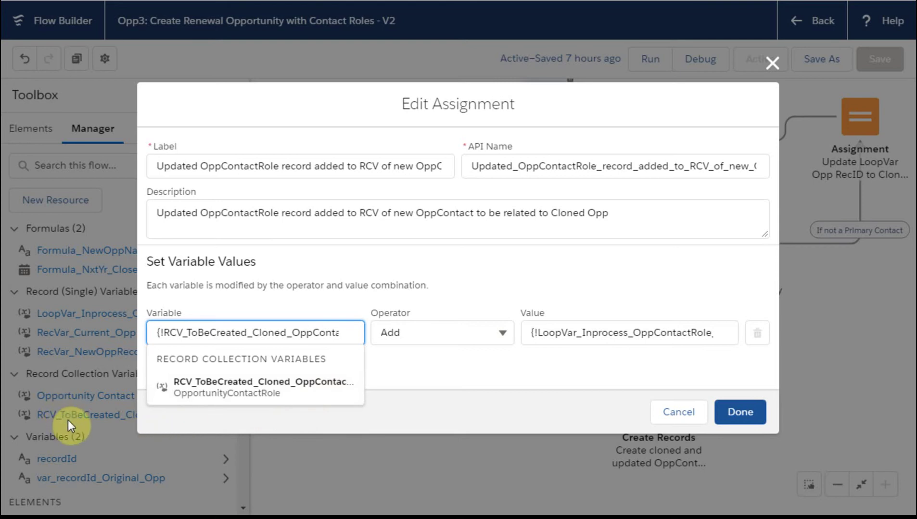
{"action": "left_click", "coordinate": [460, 364]}
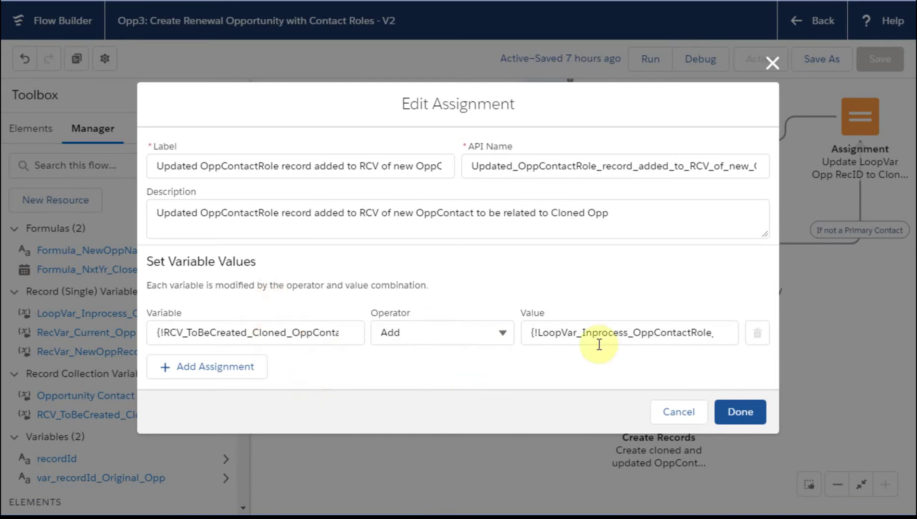
{"action": "left_click", "coordinate": [672, 412]}
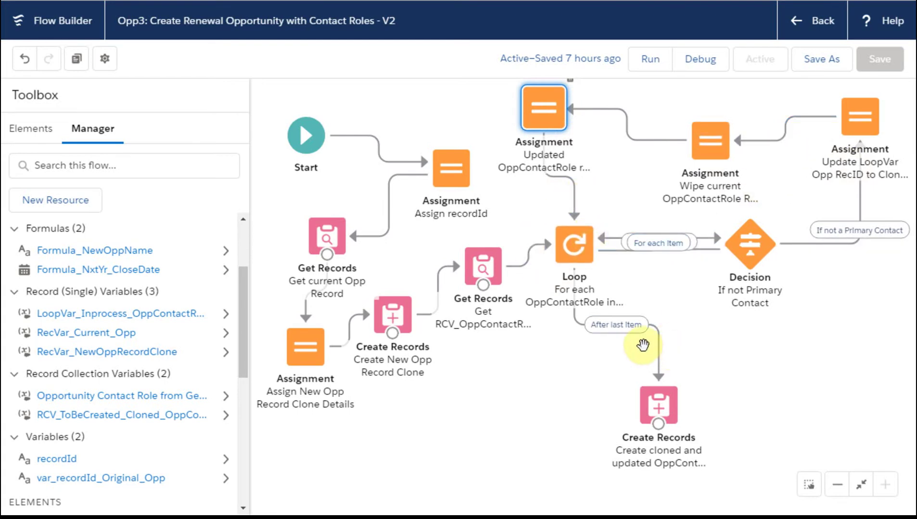
Step: Open the final Create Records element that creates the cloned contact roles
{"action": "double_click", "coordinate": [661, 410]}
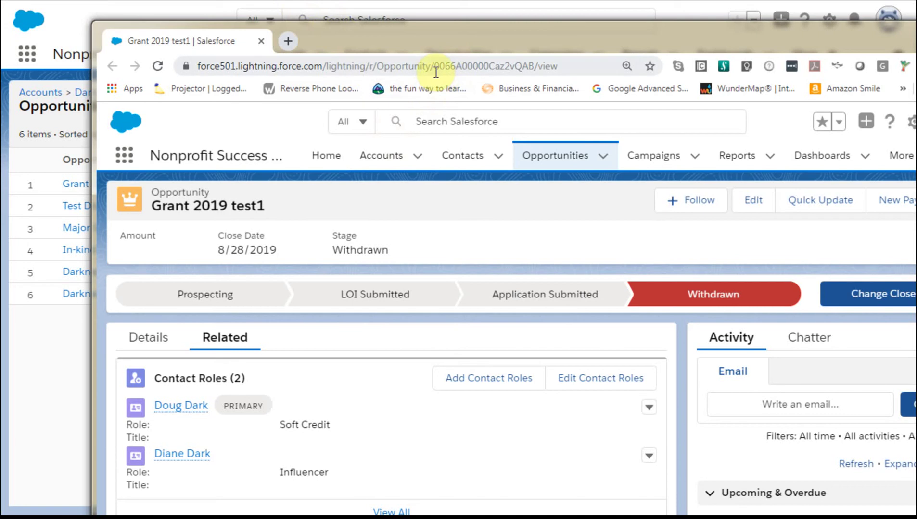
Step: Select the Grant 2019 test1 record ID in the address bar and bring the opportunities list forward
{"action": "left_click_drag", "start_coordinate": [435, 71], "coordinate": [533, 88]}
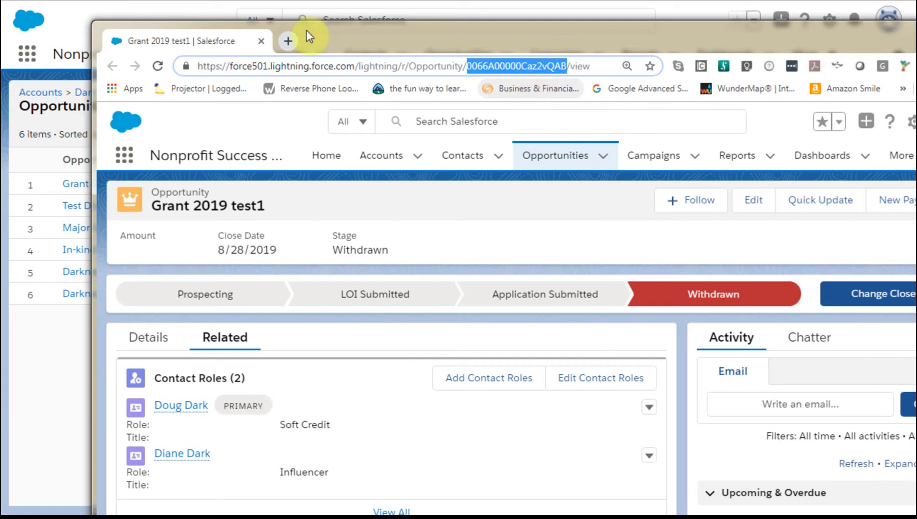
{"action": "left_click", "coordinate": [67, 339]}
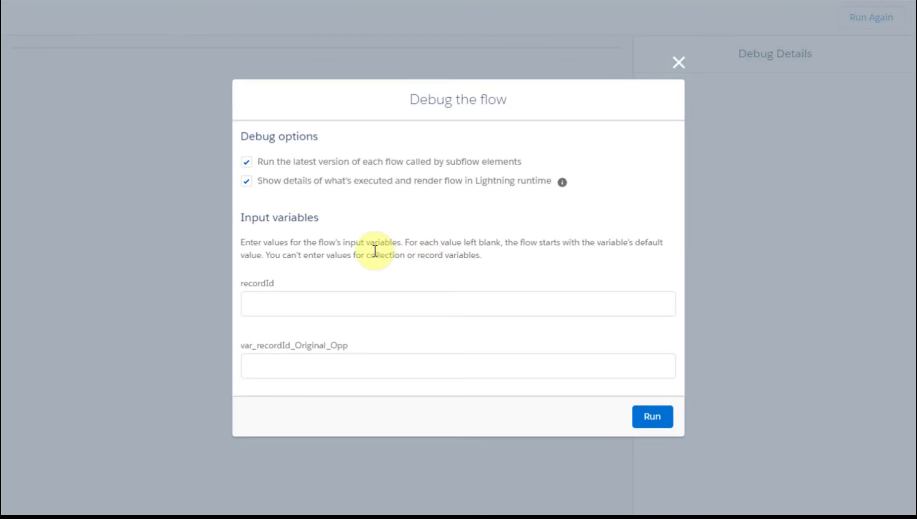
Step: Fill recordId with the Grant 2019 test1 opportunity ID from autofill and run the debug
{"action": "left_click", "coordinate": [361, 294]}
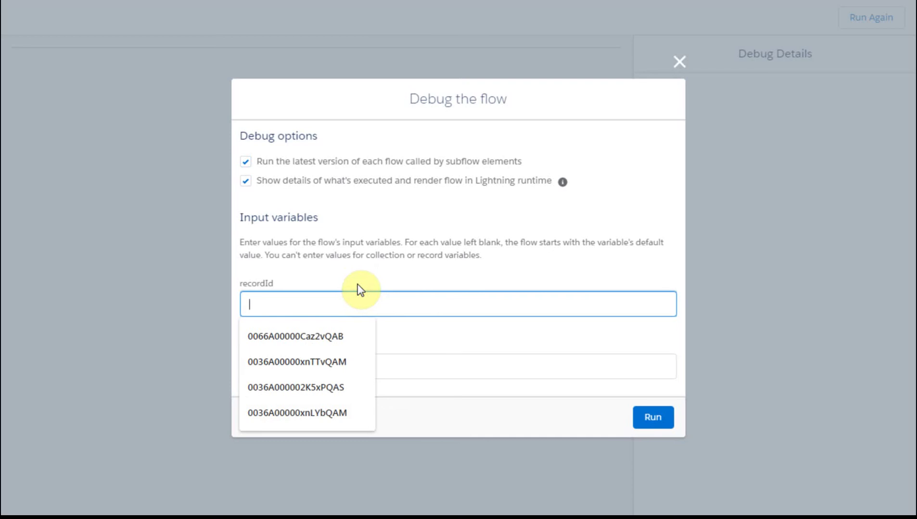
{"action": "left_click", "coordinate": [355, 336]}
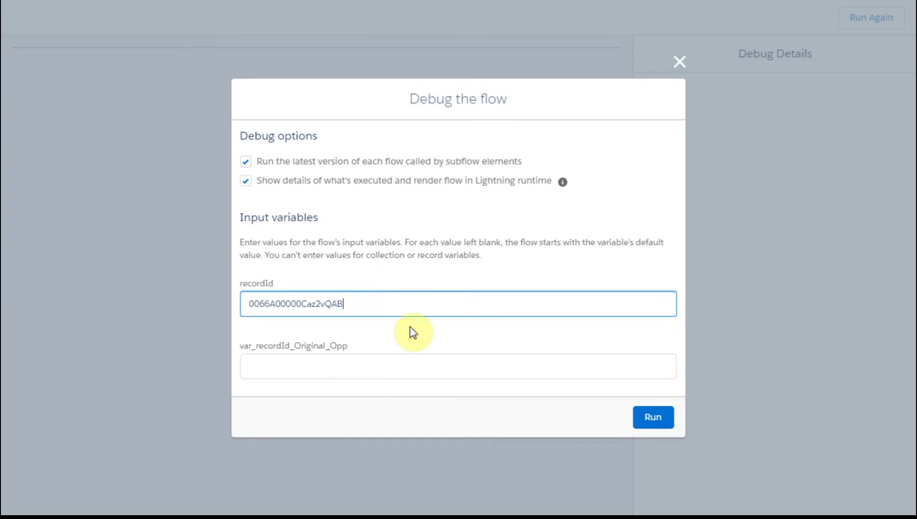
{"action": "left_click", "coordinate": [644, 419]}
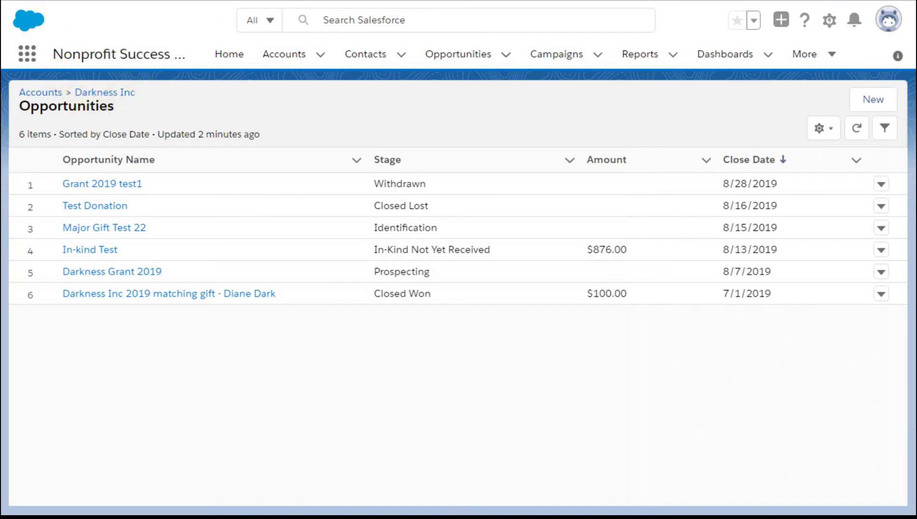
Step: Refresh the opportunities list and open Grant 2019 test1 Renewal 2020 in a new tab
{"action": "key", "text": "F5"}
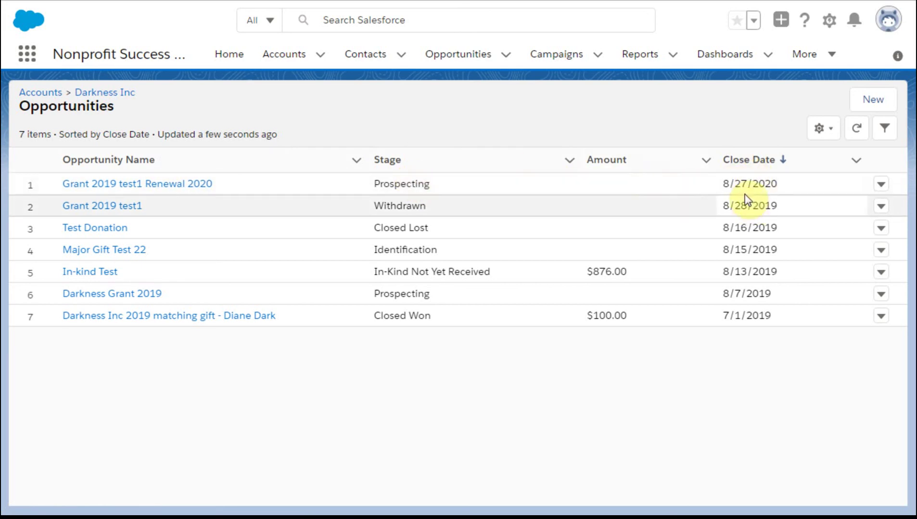
{"action": "left_click", "coordinate": [162, 191]}
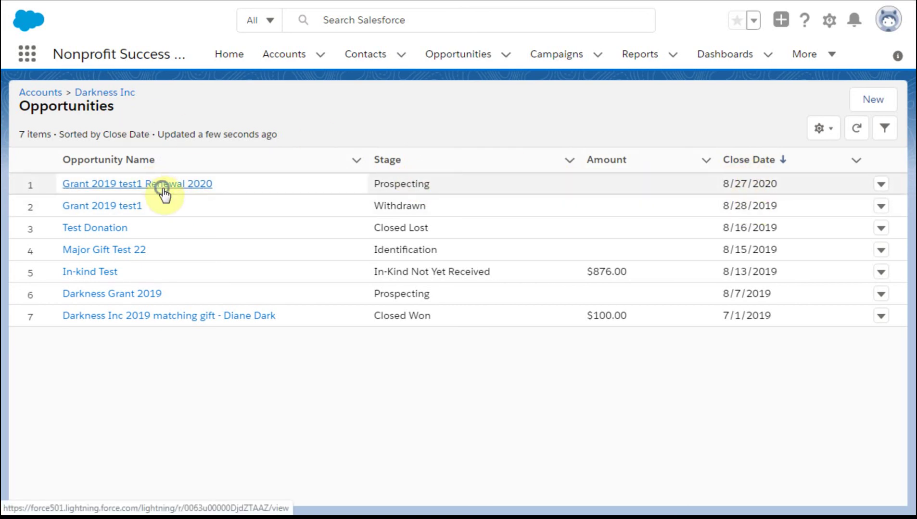
{"action": "right_click", "coordinate": [163, 192]}
{"action": "left_click", "coordinate": [225, 198]}
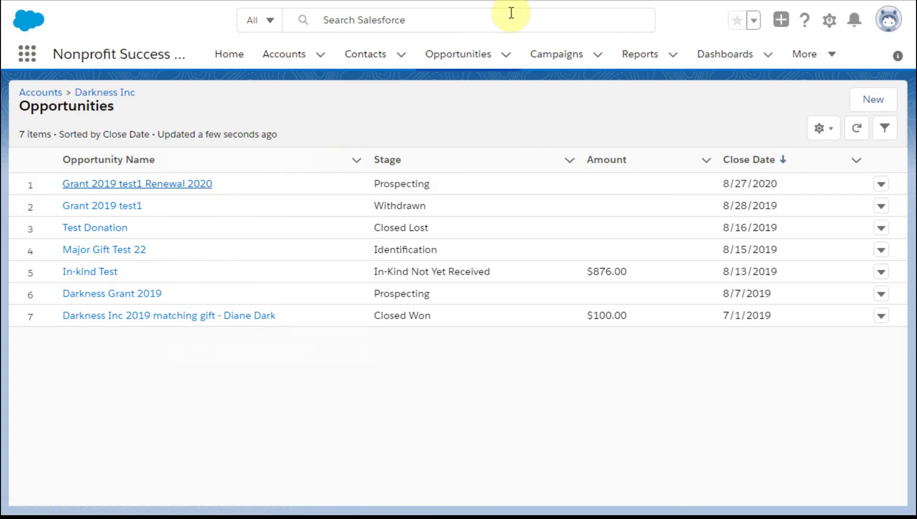
{"action": "key", "text": "ctrl+Tab"}
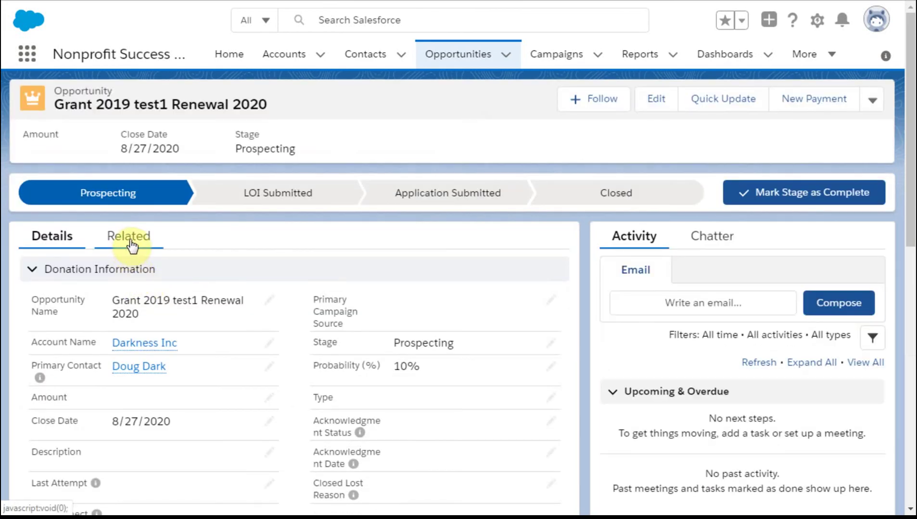
Step: Confirm the renewal's related contact roles: primary Soft Credit and Influencer
{"action": "left_click", "coordinate": [130, 247]}
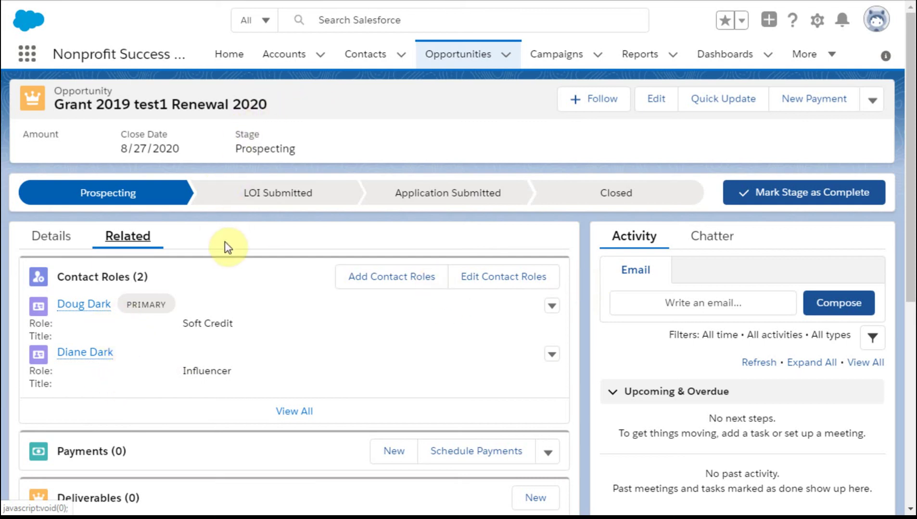
{"action": "scroll", "coordinate": [282, 301], "scroll_direction": "down", "scroll_amount": 6}
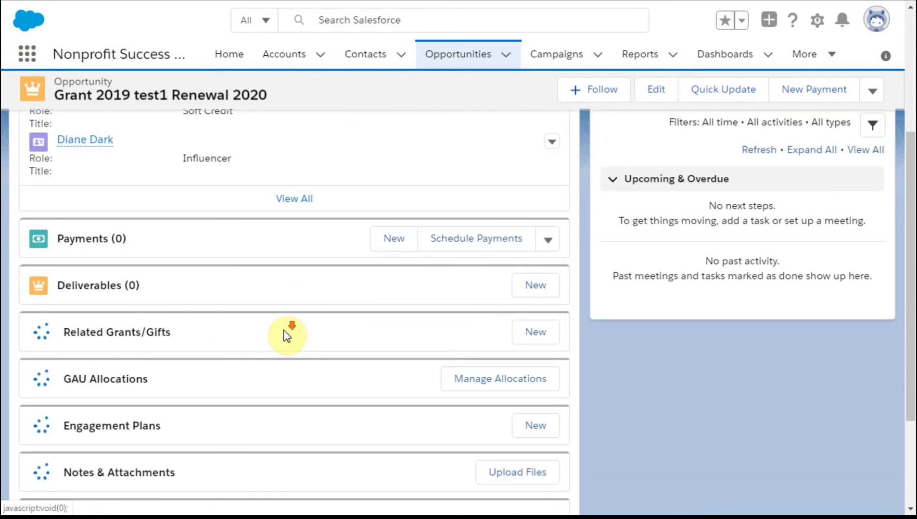
{"action": "scroll", "coordinate": [287, 334], "scroll_direction": "up", "scroll_amount": 3}
{"action": "scroll", "coordinate": [286, 333], "scroll_direction": "up", "scroll_amount": 3}
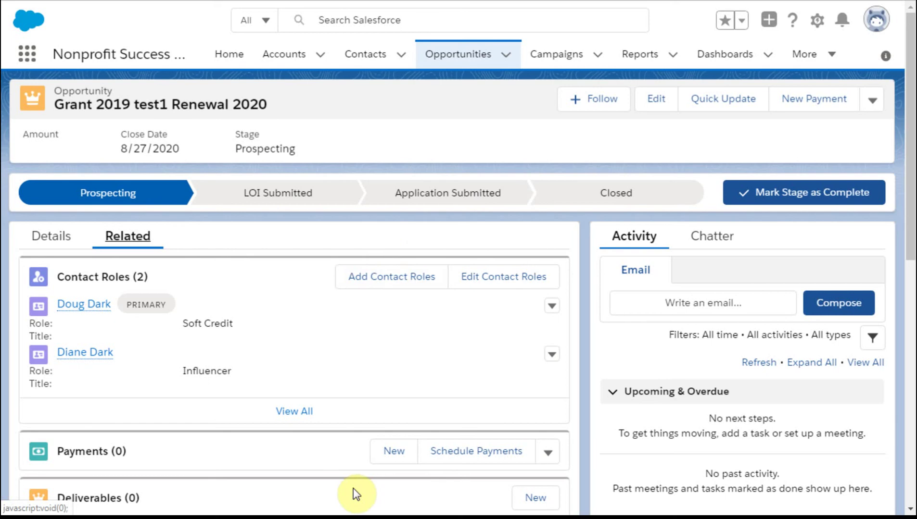
{"action": "key", "text": "alt+Tab"}
{"action": "key", "text": "Tab"}
{"action": "key", "text": "Tab"}
{"action": "key", "text": "Tab"}
{"action": "key", "text": "Tab"}
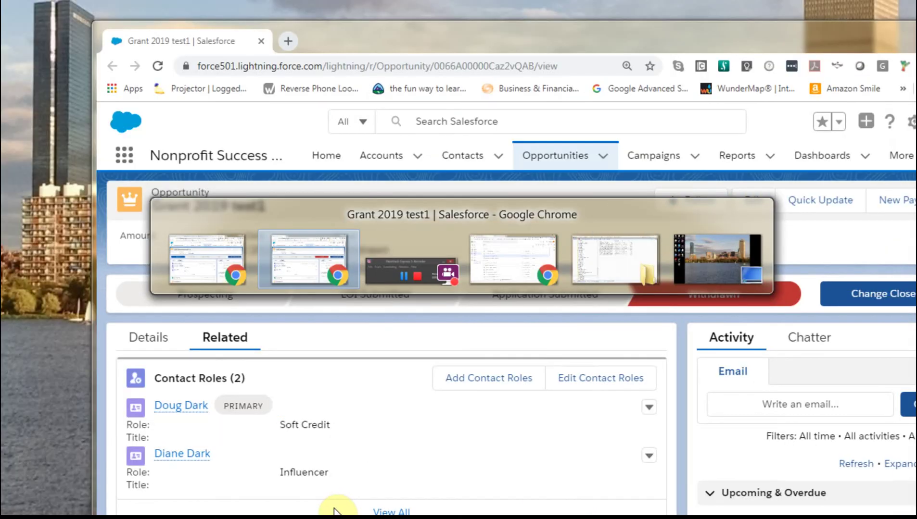